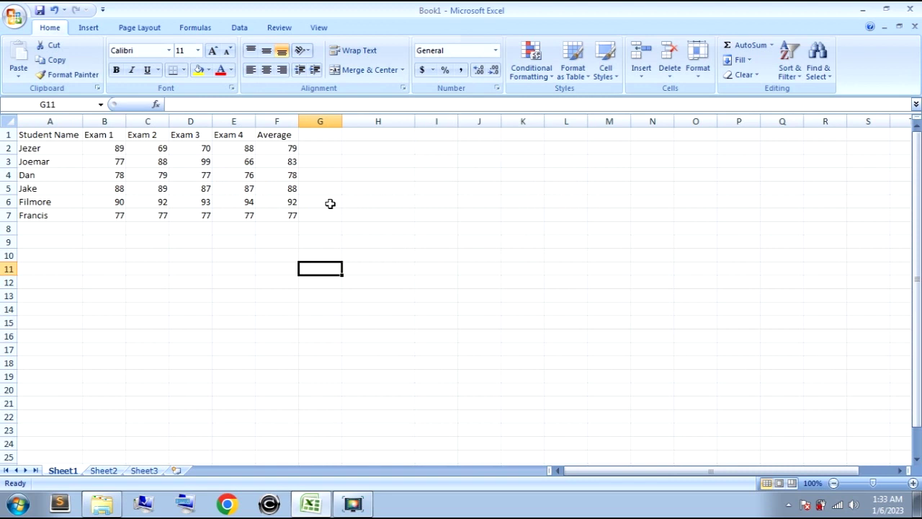
Enter =COUNT(B2:F7) in G2 to count the 30 numeric score cells.
{"action": "left_click", "coordinate": [326, 152]}
{"action": "type", "text": "=count"}
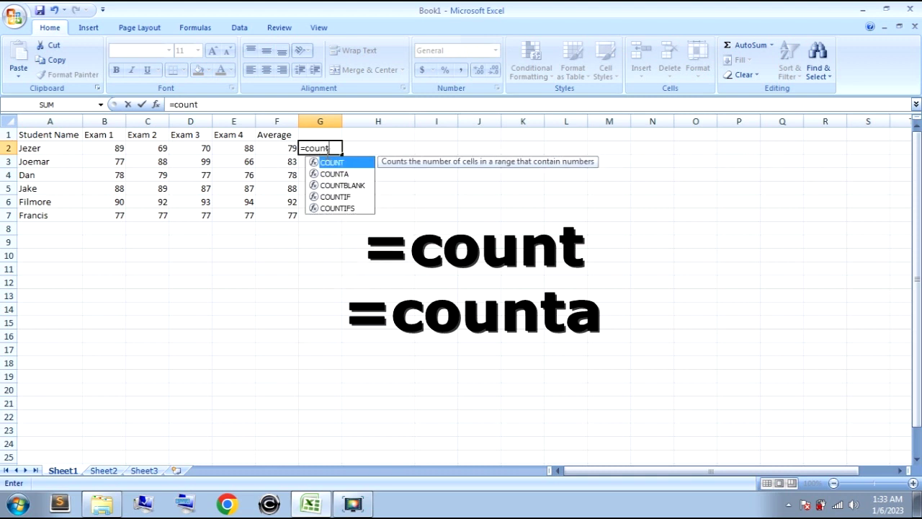
{"action": "type", "text": "("}
{"action": "left_click_drag", "start_coordinate": [117, 152], "coordinate": [281, 215]}
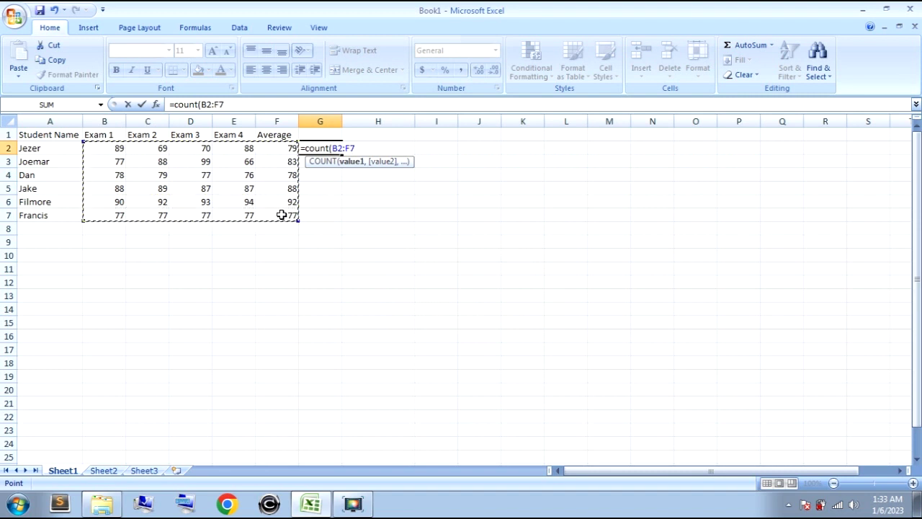
{"action": "type", "text": ")"}
{"action": "key", "text": "Return"}
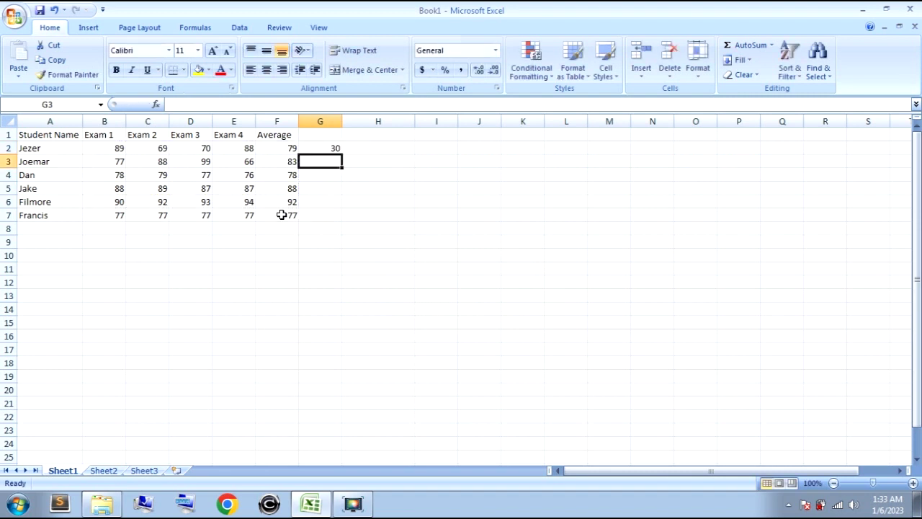
{"action": "left_click", "coordinate": [362, 150]}
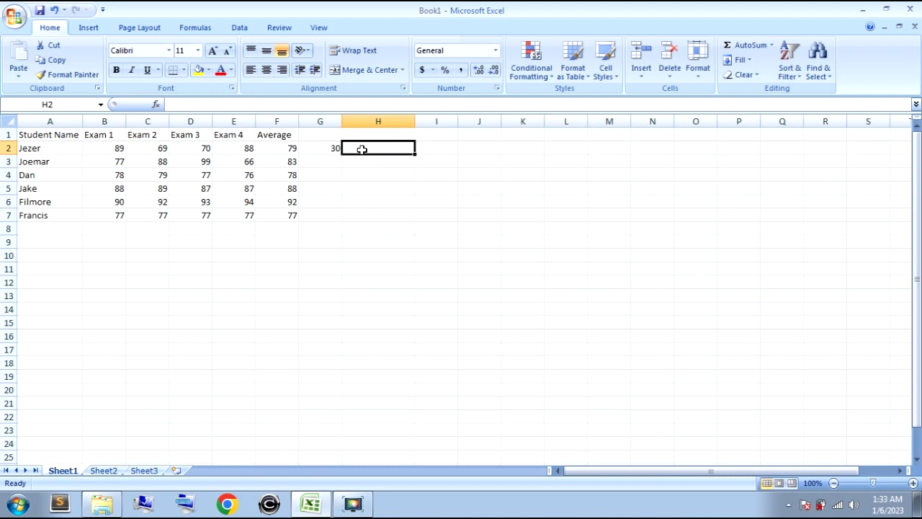
Write the note 'total numbers in the cell' in H2.
{"action": "type", "text": "total numbers in the cell"}
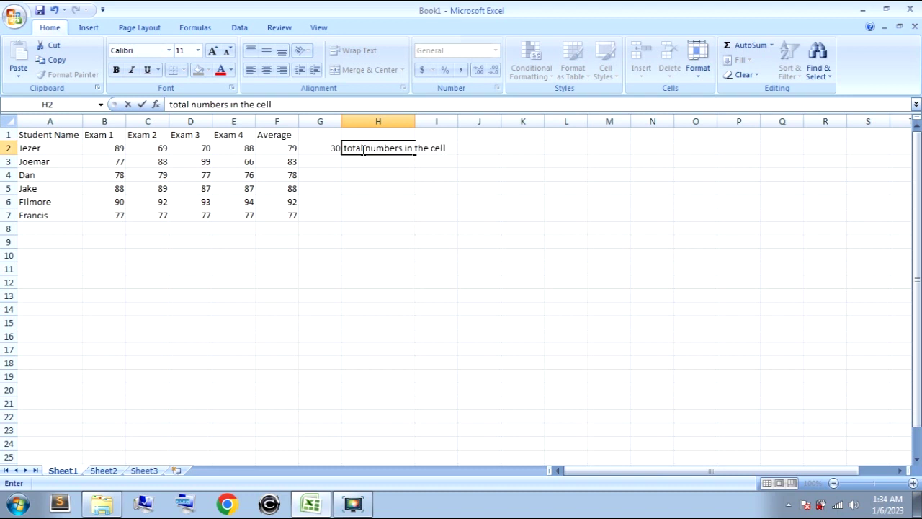
{"action": "key", "text": "Return"}
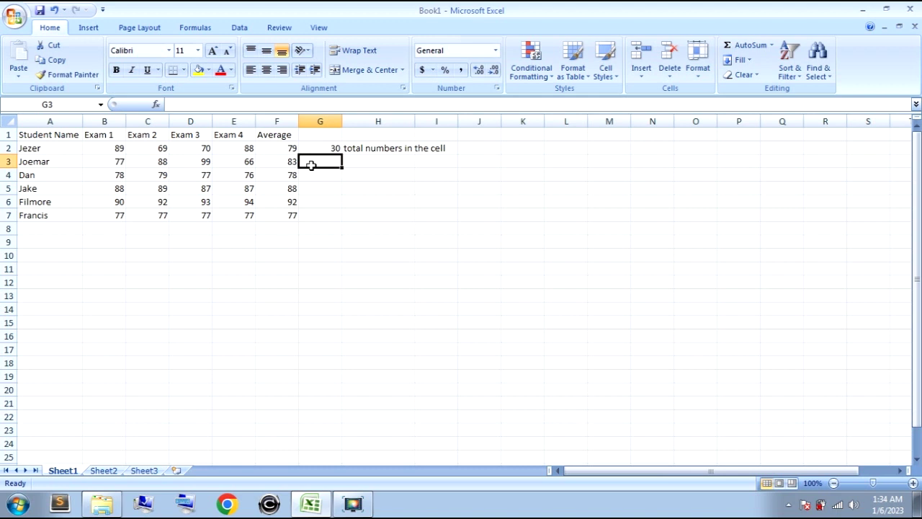
Enter =COUNT(A2:F7) in G3, which still returns 30 despite including the name column.
{"action": "type", "text": "=count"}
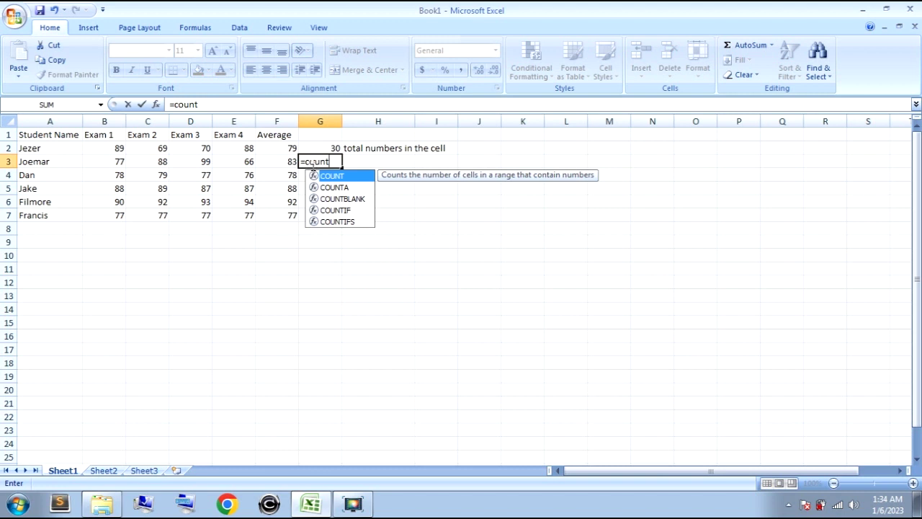
{"action": "type", "text": "("}
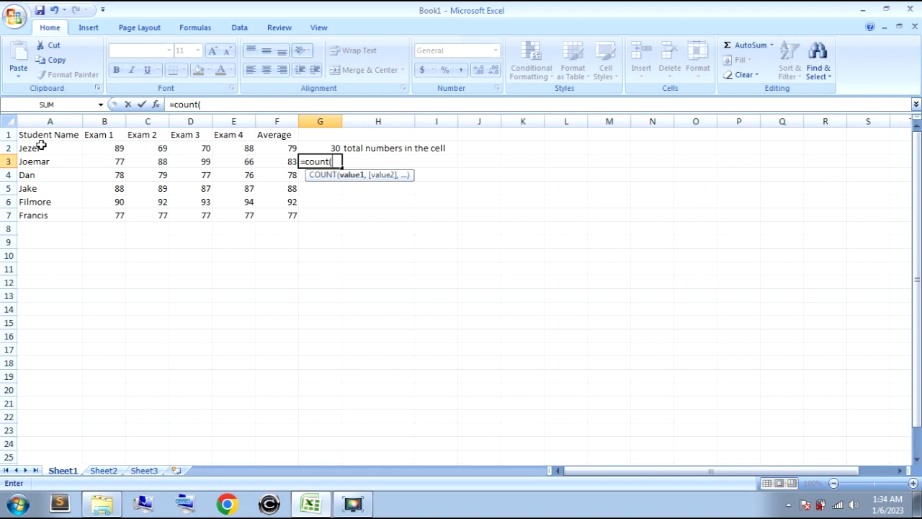
{"action": "left_click_drag", "start_coordinate": [38, 148], "coordinate": [276, 220]}
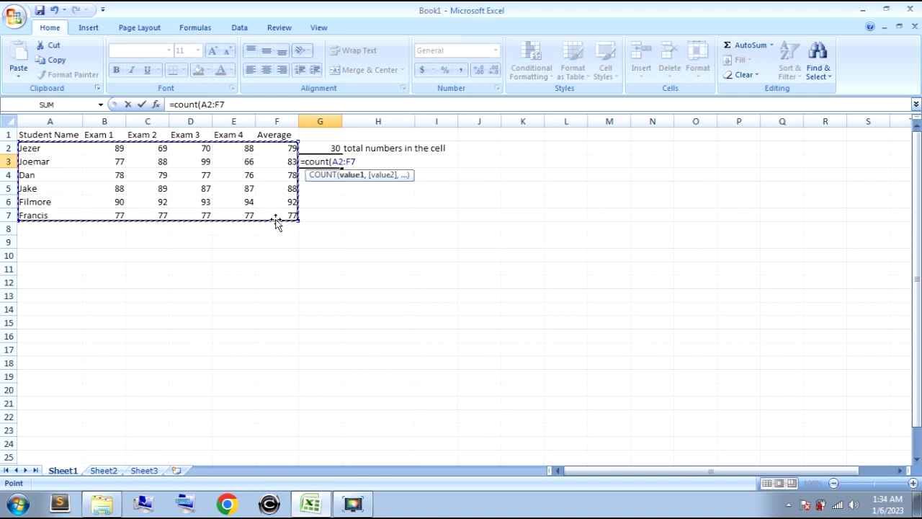
{"action": "type", "text": ")"}
{"action": "key", "text": "Return"}
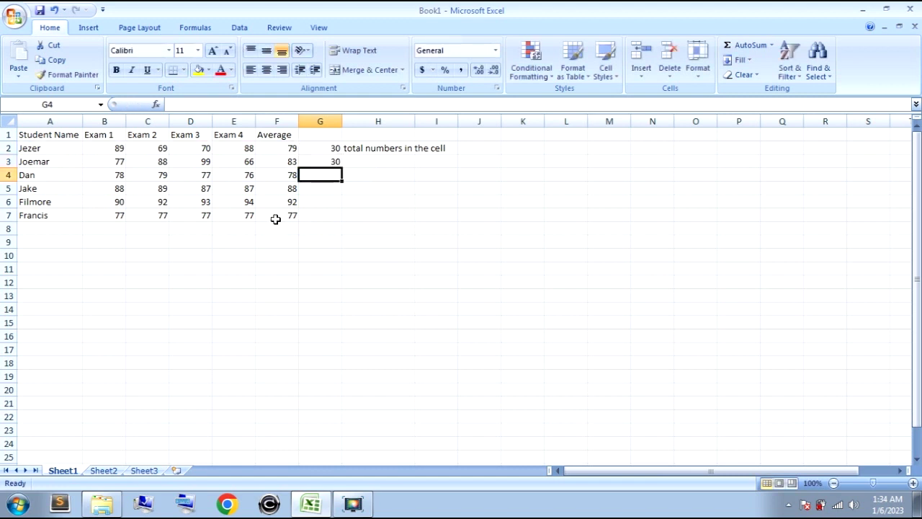
{"action": "key", "text": "Up"}
{"action": "key", "text": "Right"}
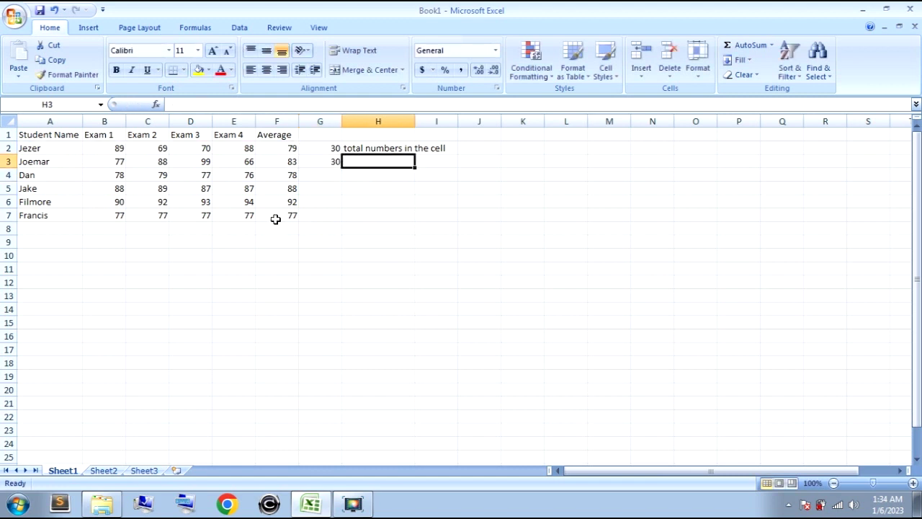
Write the note 'text data will not count' in H3.
{"action": "type", "text": "text data"}
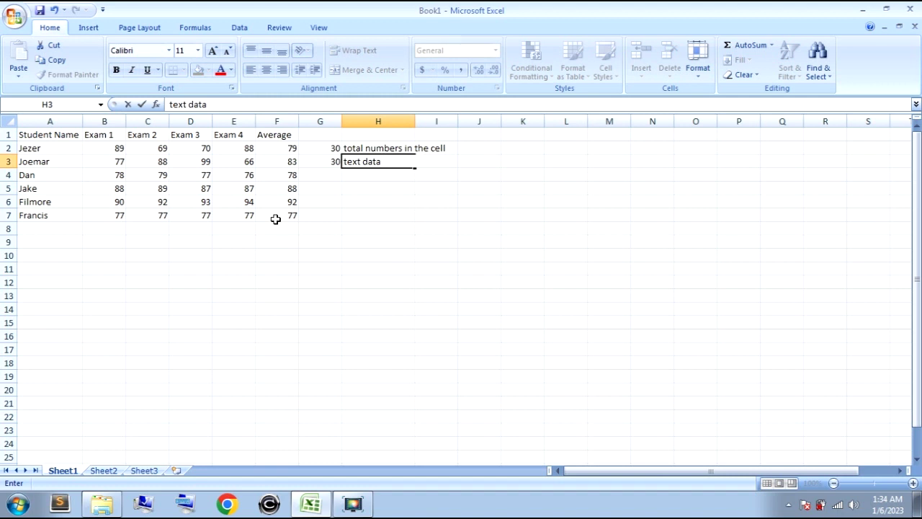
{"action": "type", "text": " will not count"}
{"action": "key", "text": "Return"}
{"action": "key", "text": "Left"}
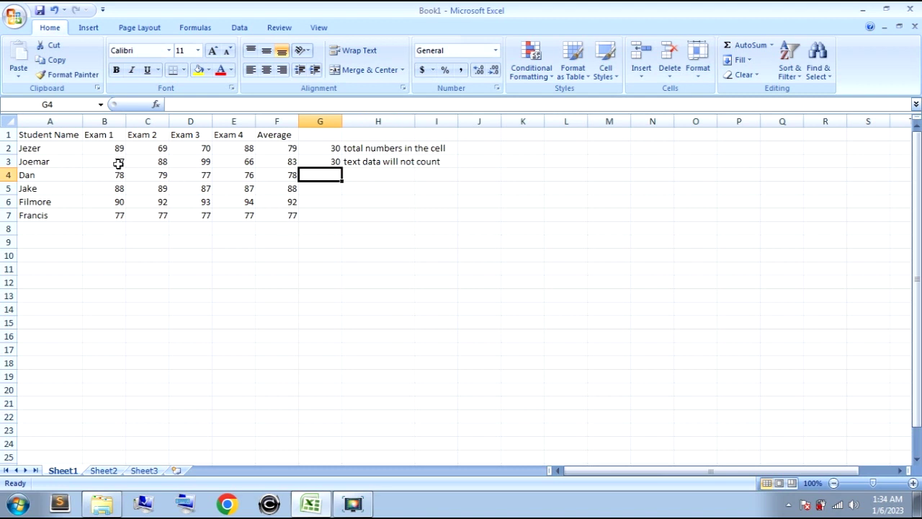
Enter =COUNT(A2:F8) in G4, taking in blank row 8, still returning 30.
{"action": "type", "text": "="}
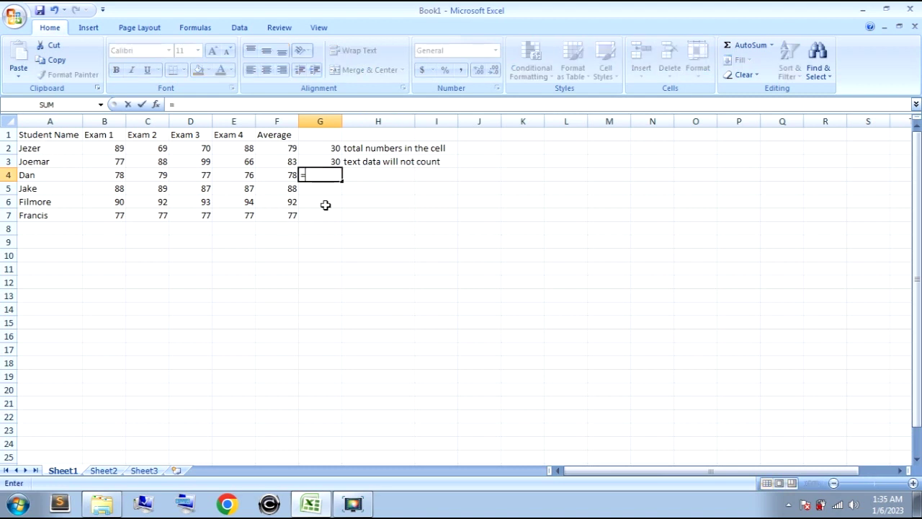
{"action": "type", "text": "c"}
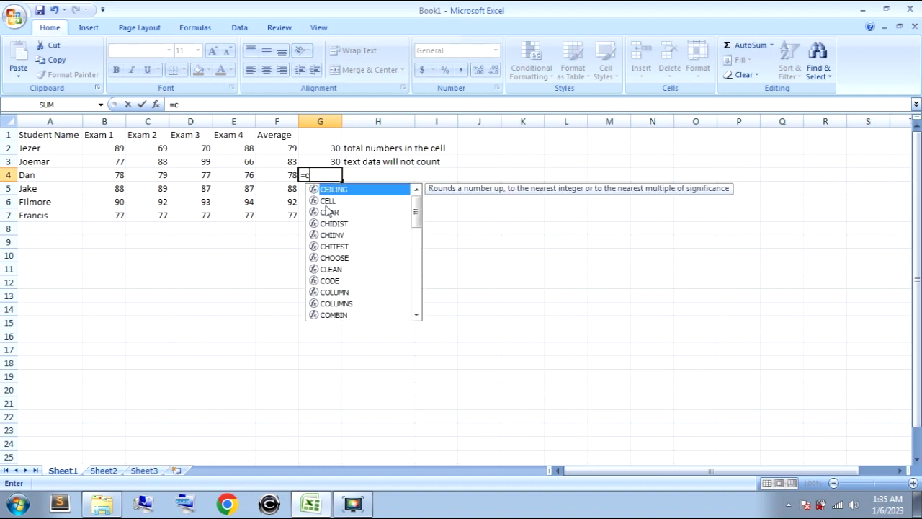
{"action": "type", "text": "ount"}
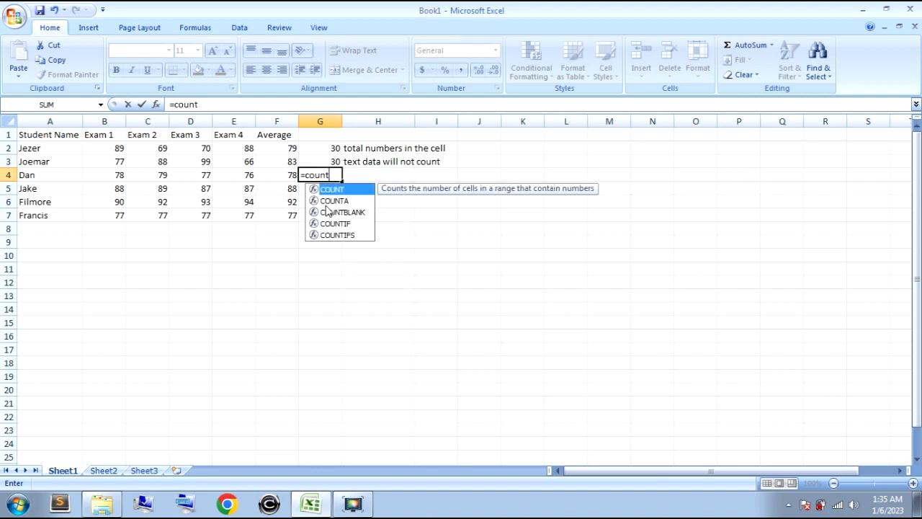
{"action": "type", "text": "("}
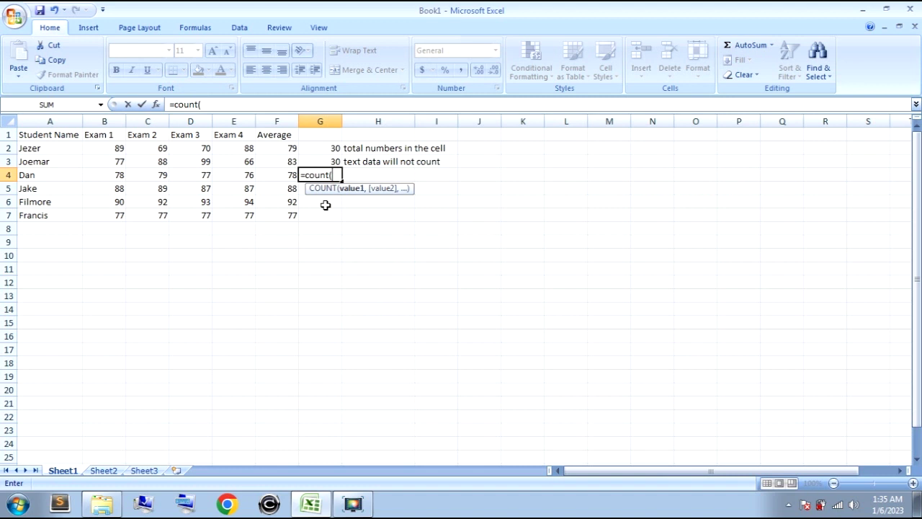
{"action": "mouse_move", "coordinate": [21, 148]}
{"action": "left_mouse_down"}
{"action": "mouse_move", "coordinate": [167, 228]}
{"action": "mouse_move", "coordinate": [279, 232]}
{"action": "left_mouse_up"}
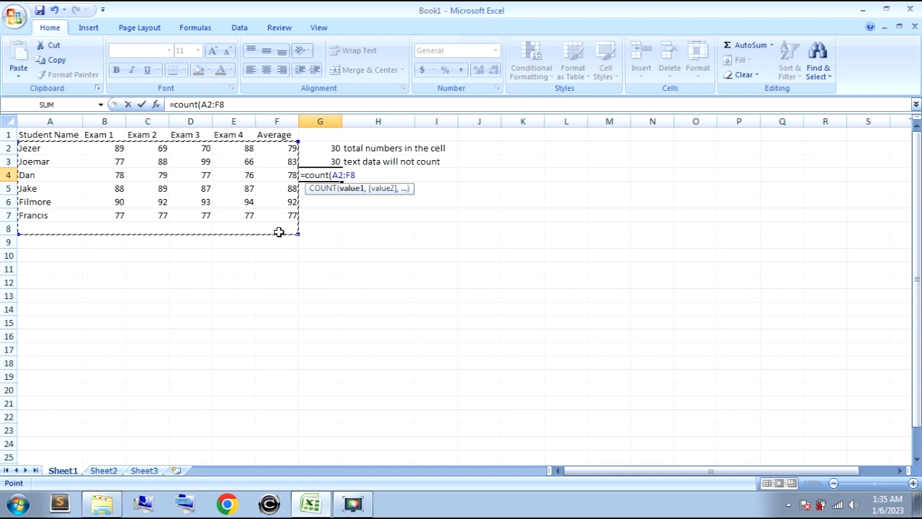
{"action": "type", "text": ")"}
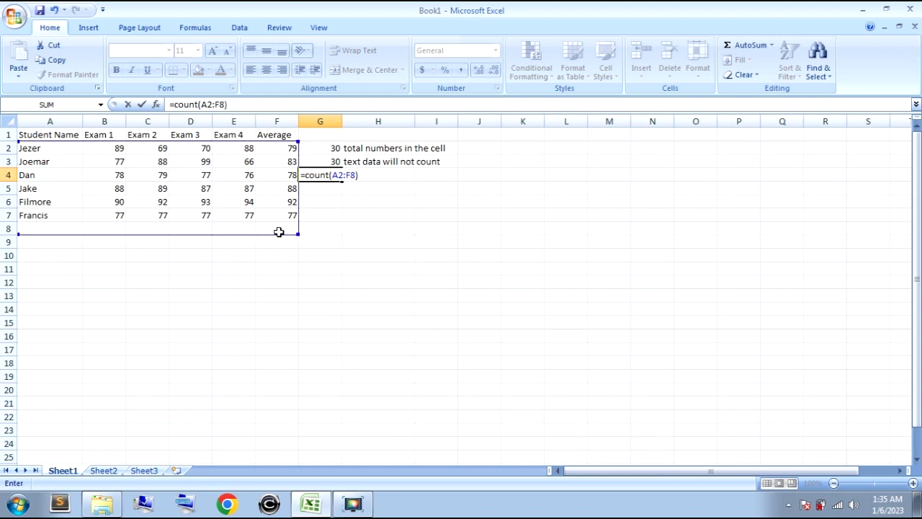
{"action": "key", "text": "Return"}
{"action": "key", "text": "Up"}
{"action": "key", "text": "Right"}
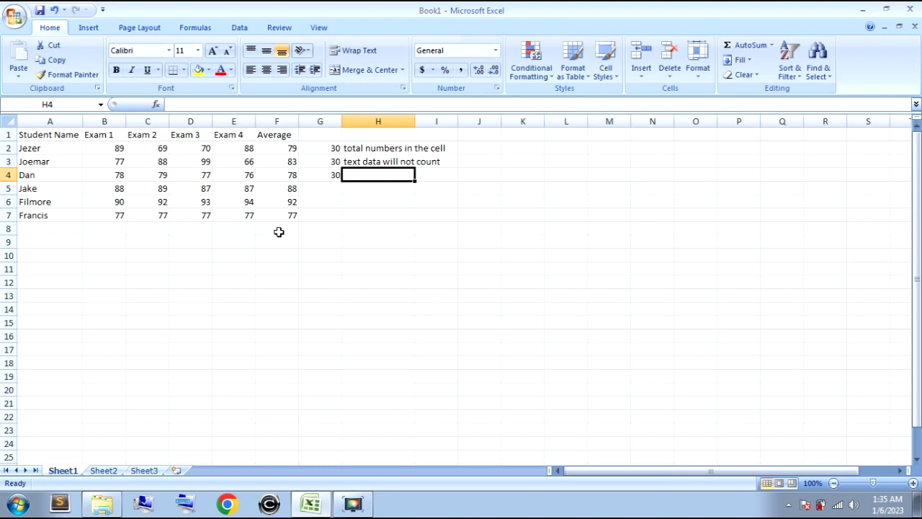
Write the note 'blank cell will not count' in H4.
{"action": "type", "text": "blac"}
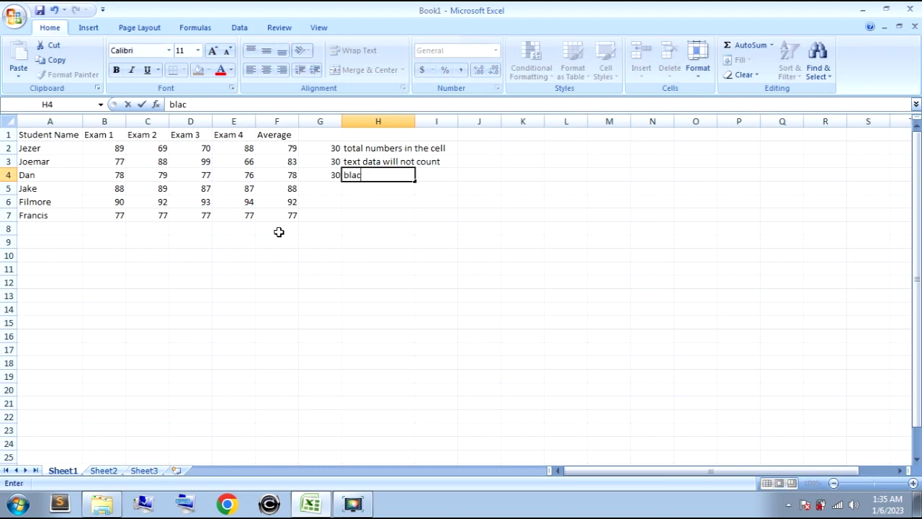
{"action": "key", "text": "BackSpace"}
{"action": "type", "text": "nk cell "}
{"action": "type", "text": "will not count"}
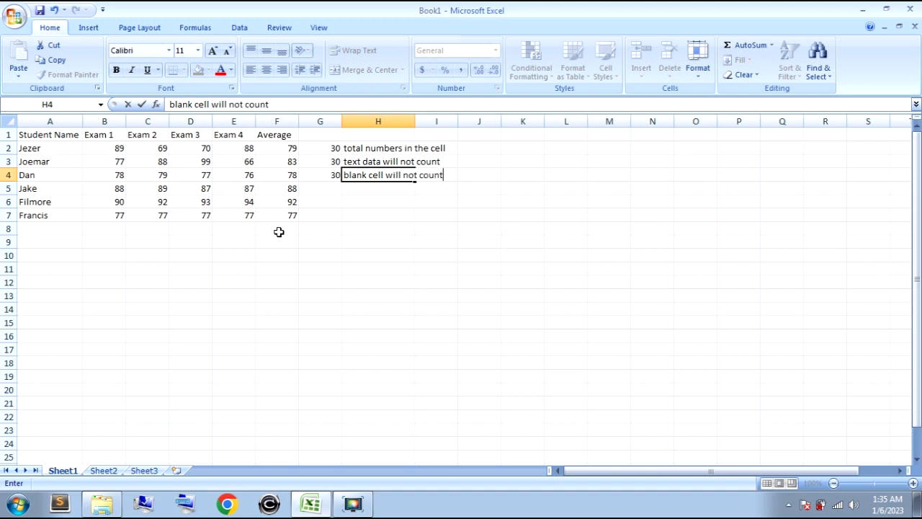
{"action": "left_click", "coordinate": [335, 190]}
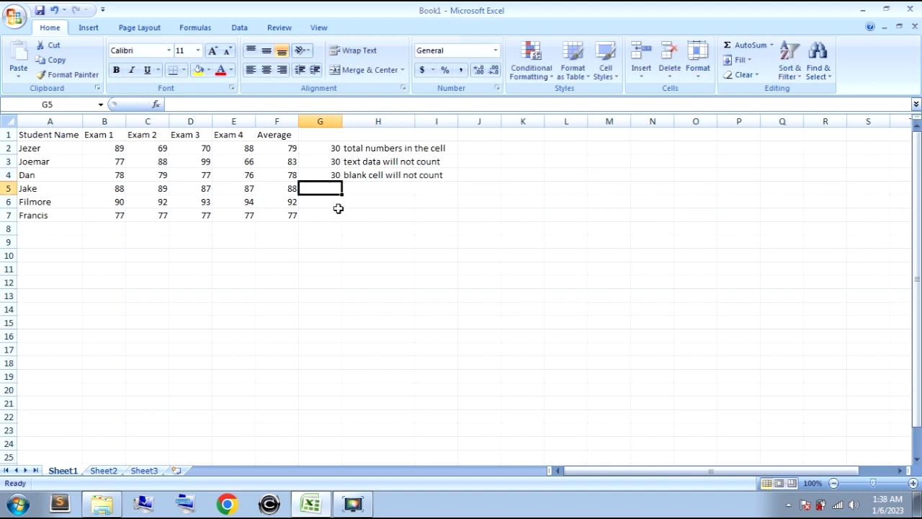
Enter =COUNTA(B2:F7) in G5, returning 30.
{"action": "type", "text": "="}
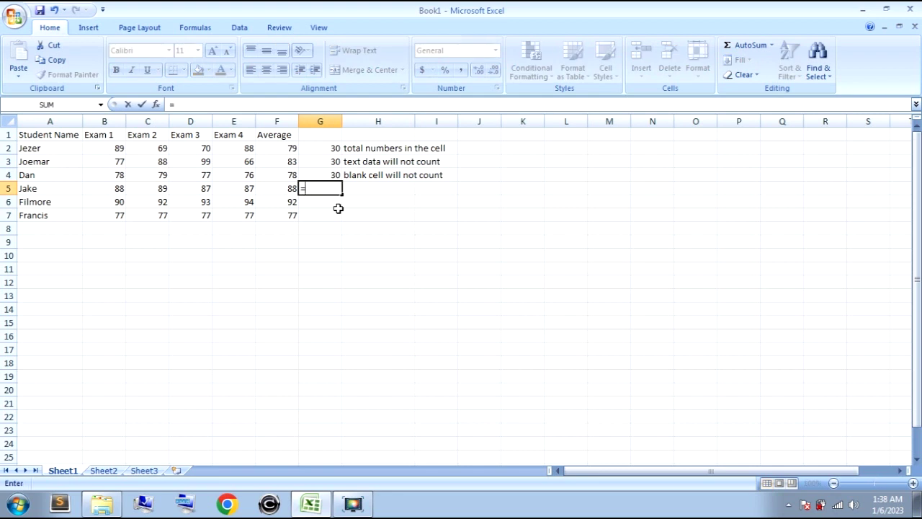
{"action": "type", "text": "count"}
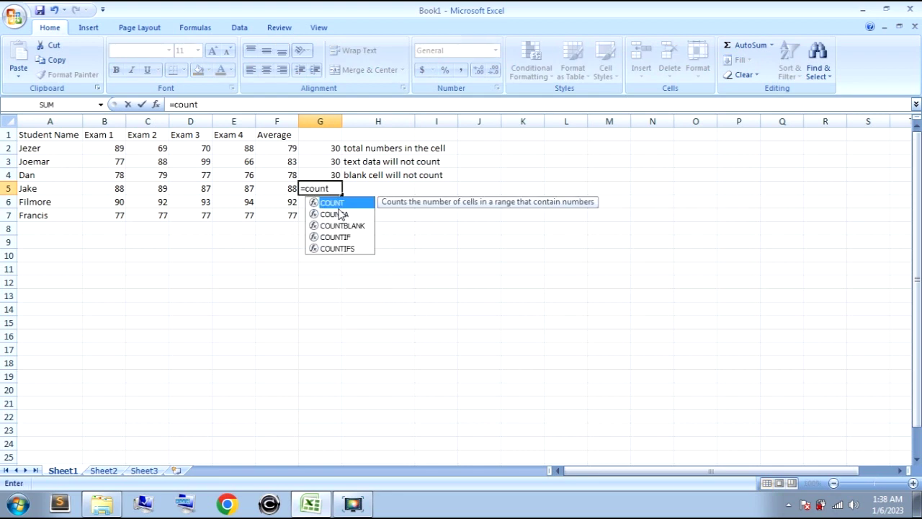
{"action": "type", "text": "a("}
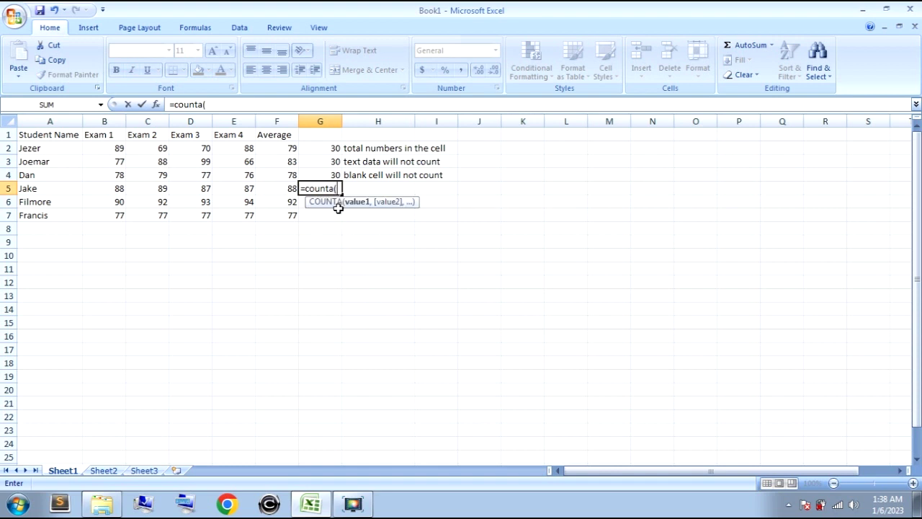
{"action": "left_click_drag", "start_coordinate": [124, 148], "coordinate": [281, 218]}
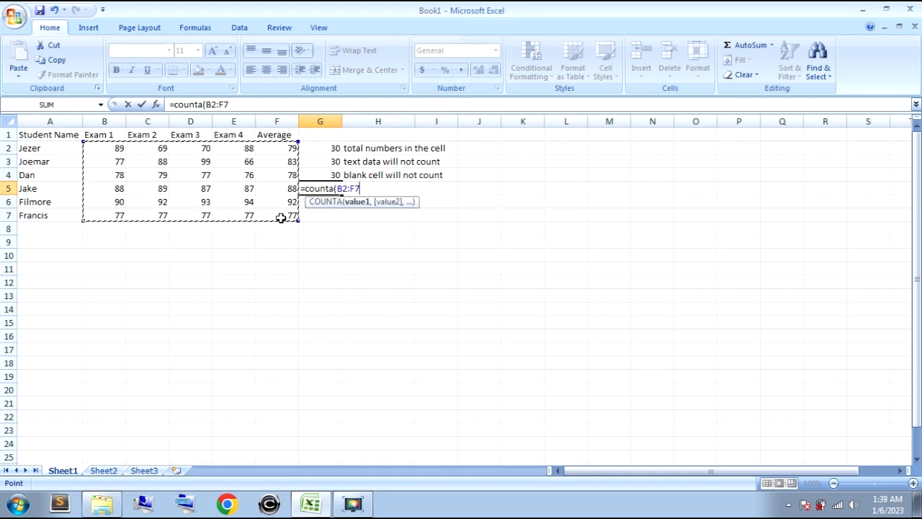
{"action": "type", "text": ")"}
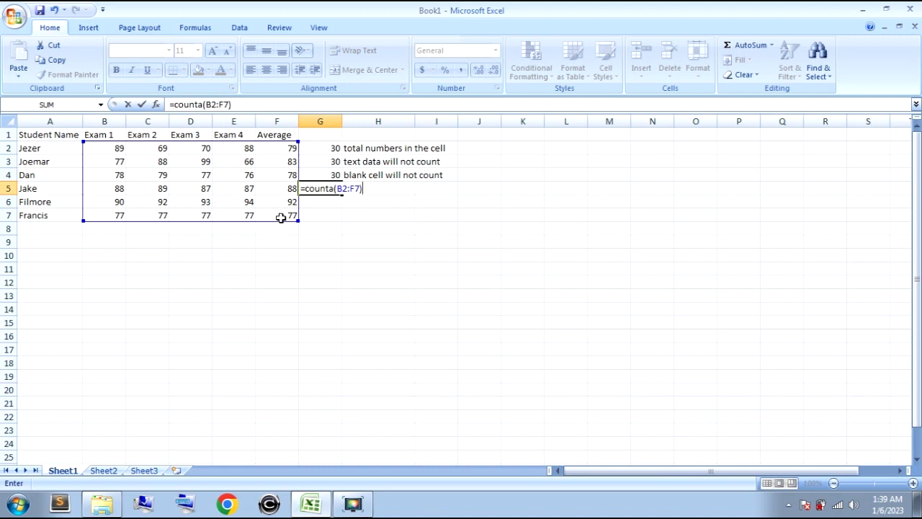
{"action": "key", "text": "Return"}
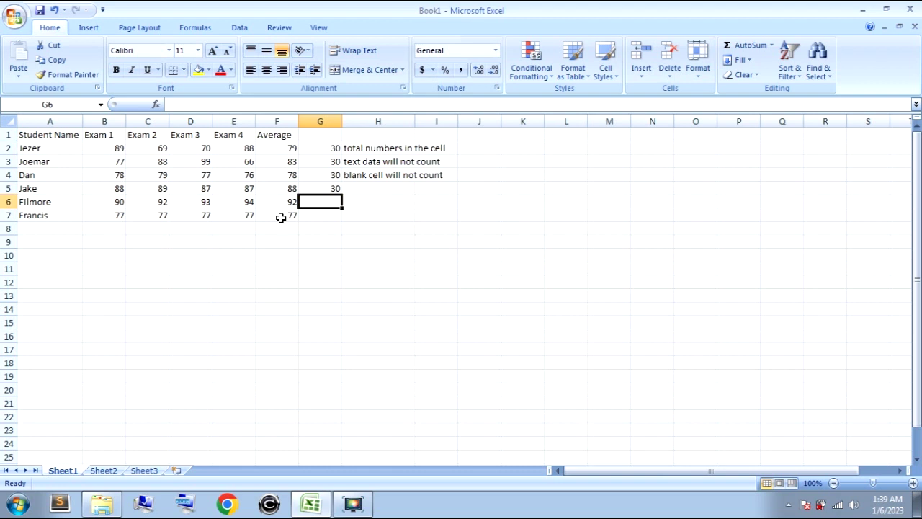
{"action": "key", "text": "Up"}
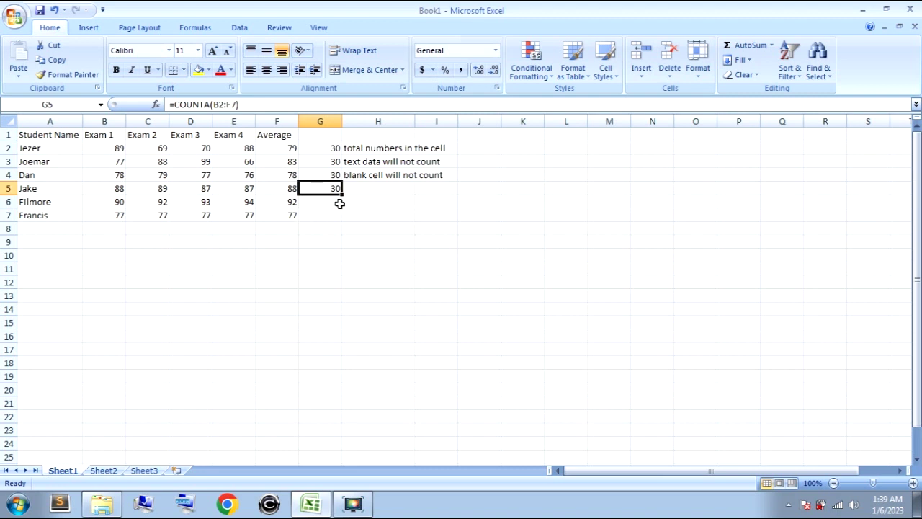
{"action": "left_click", "coordinate": [333, 202]}
Write the note 'any kind of data will count' in H5, fixing a mistyped start.
{"action": "left_click", "coordinate": [349, 189]}
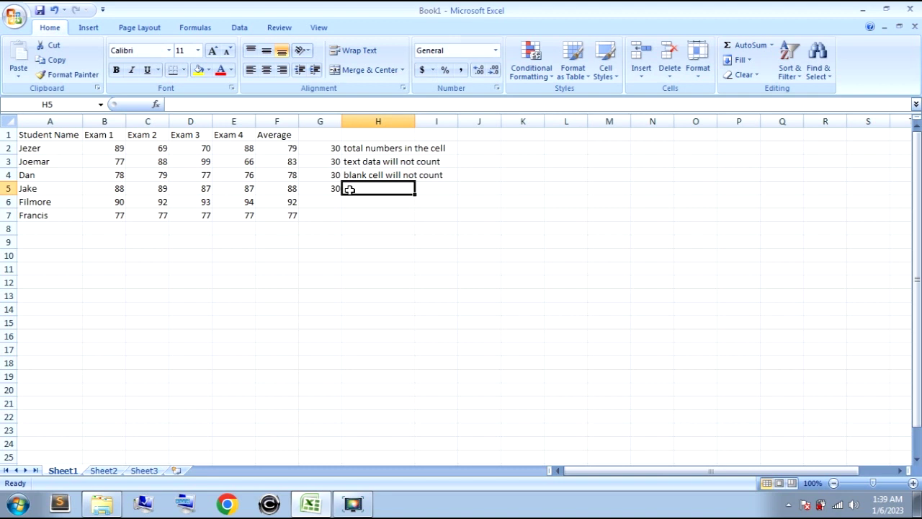
{"action": "type", "text": "all"}
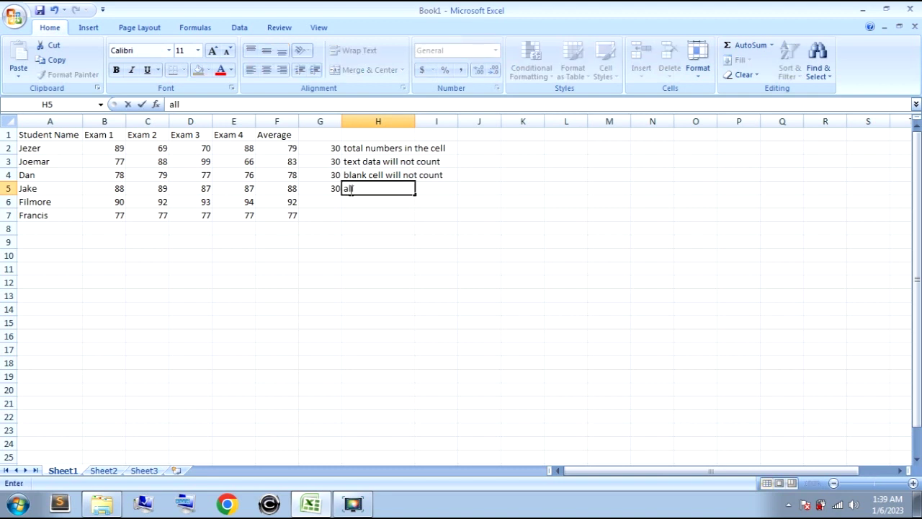
{"action": "key", "text": "BackSpace"}
{"action": "key", "text": "BackSpace"}
{"action": "key", "text": "BackSpace"}
{"action": "type", "text": "any kind of data will count"}
{"action": "key", "text": "Return"}
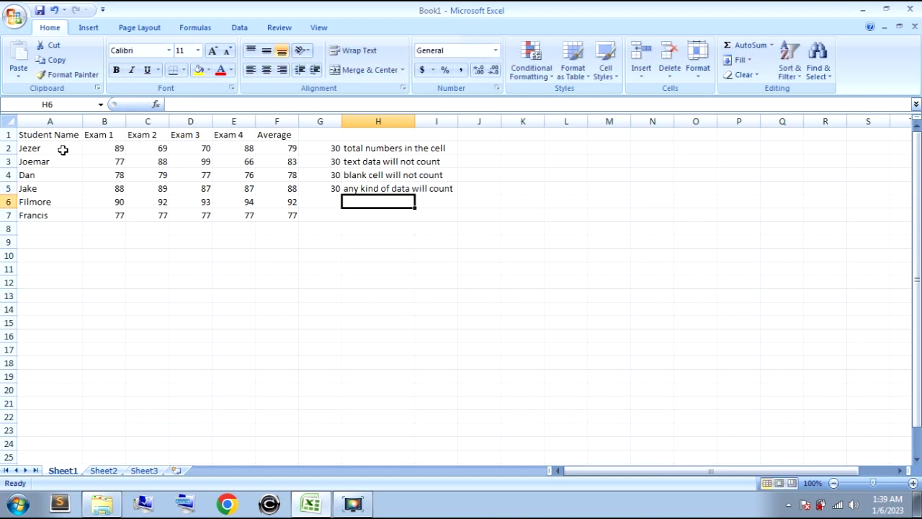
Enter =COUNTA(A2:F7) in G6 (showing 36) and fill H5's note down into H6.
{"action": "left_click", "coordinate": [335, 203]}
{"action": "type", "text": "="}
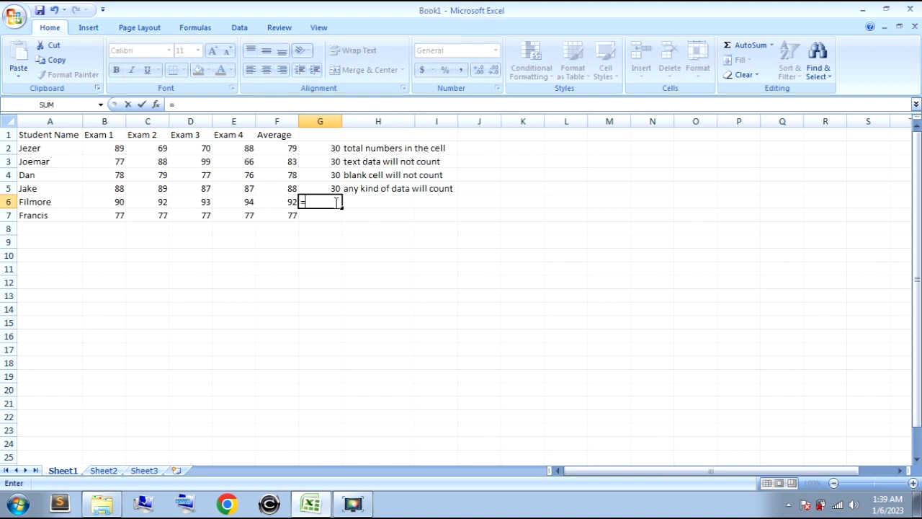
{"action": "type", "text": "count"}
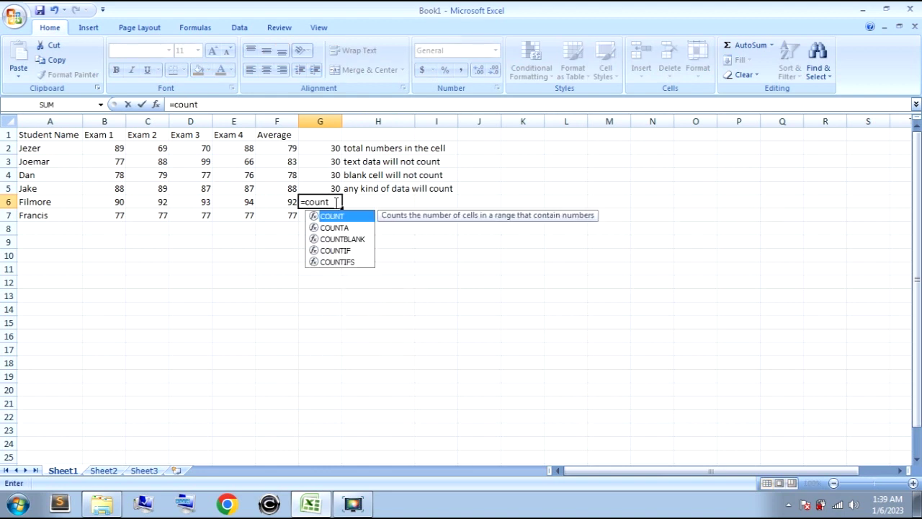
{"action": "type", "text": "a"}
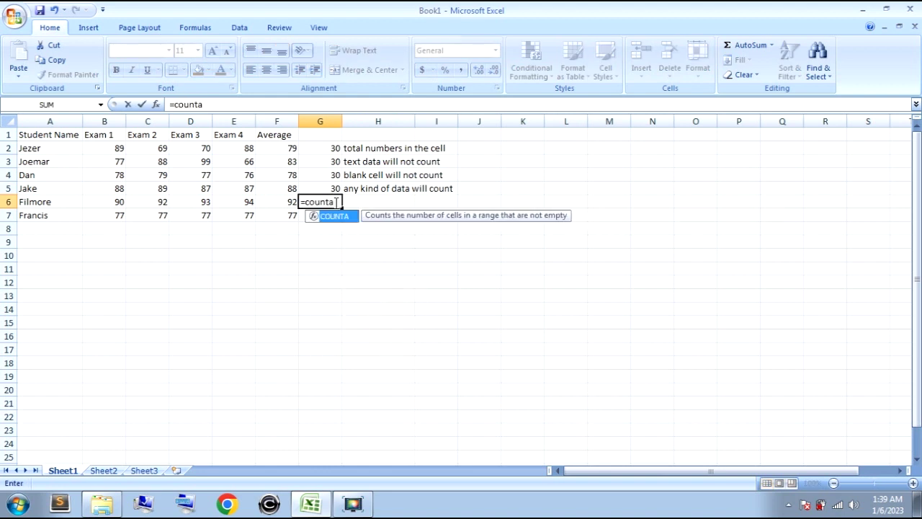
{"action": "type", "text": "("}
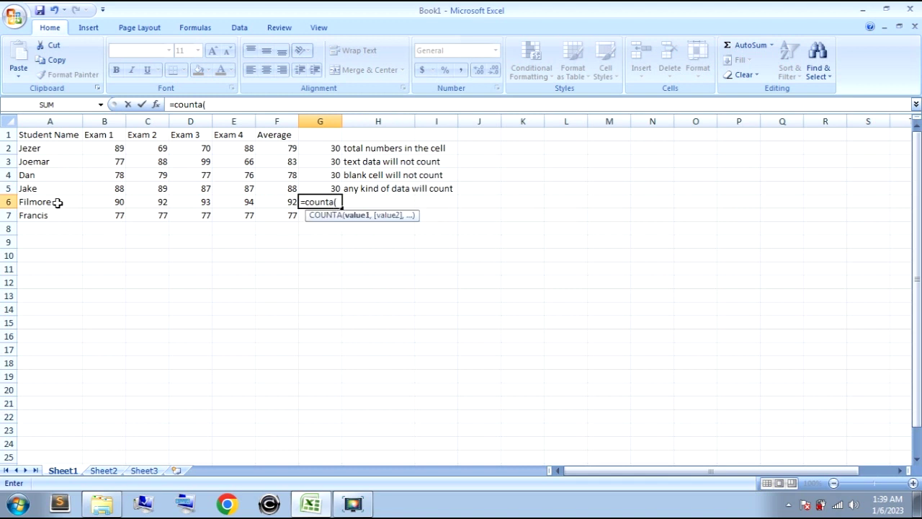
{"action": "mouse_move", "coordinate": [25, 148]}
{"action": "left_mouse_down"}
{"action": "mouse_move", "coordinate": [73, 183]}
{"action": "mouse_move", "coordinate": [274, 214]}
{"action": "left_mouse_up"}
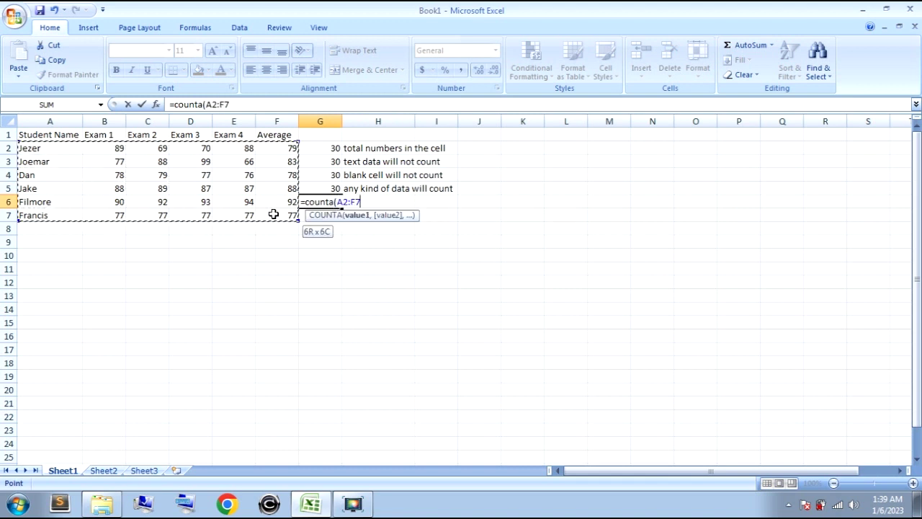
{"action": "type", "text": ")"}
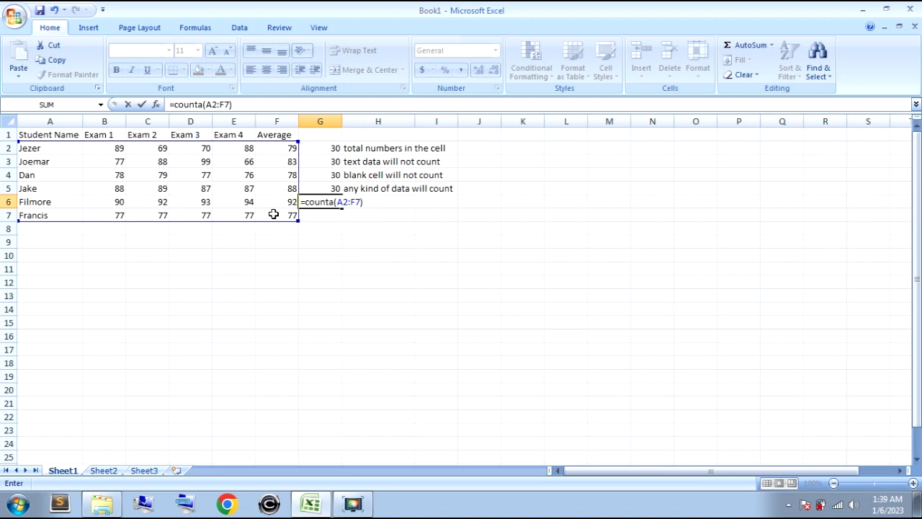
{"action": "key", "text": "Return"}
{"action": "mouse_move", "coordinate": [347, 190]}
{"action": "left_mouse_down"}
{"action": "mouse_move", "coordinate": [456, 190]}
{"action": "mouse_move", "coordinate": [458, 205]}
{"action": "left_mouse_up"}
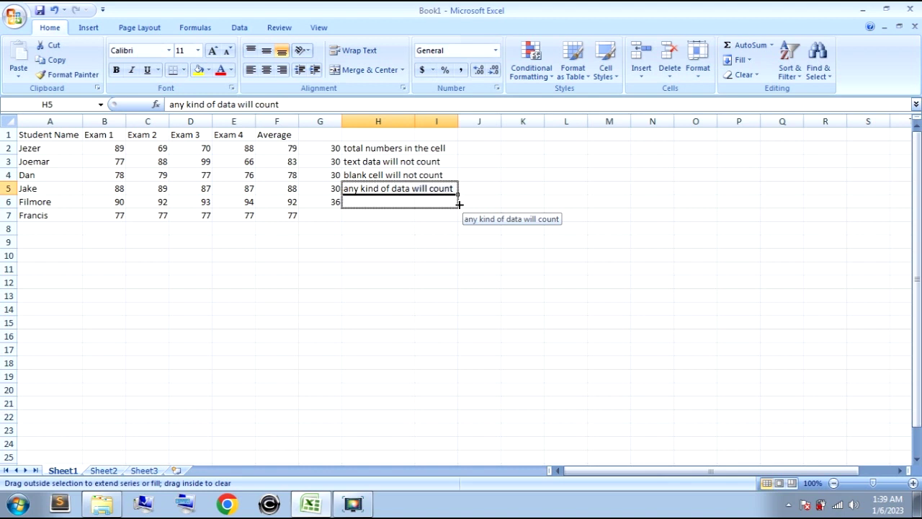
{"action": "left_click", "coordinate": [331, 220]}
Enter =COUNTA(A2:F8) in G7, returning 36 even with blank row 8 included.
{"action": "type", "text": "=count"}
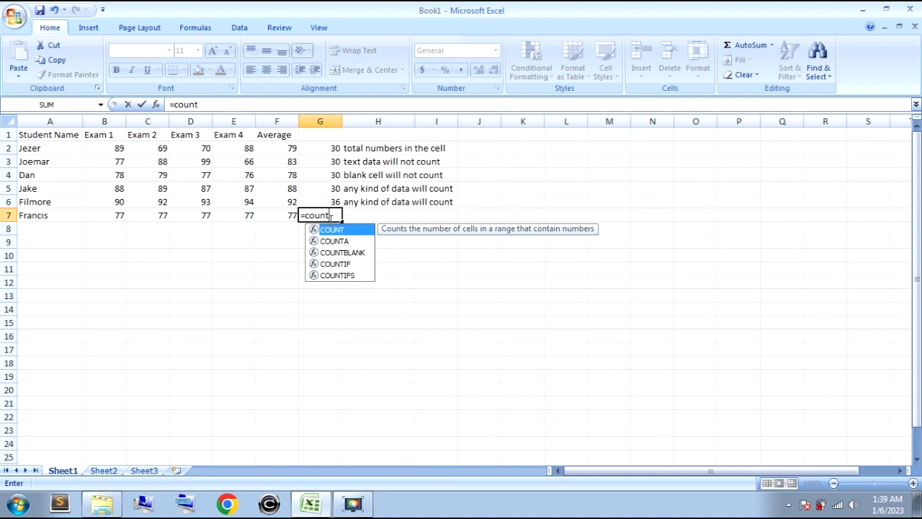
{"action": "type", "text": "a"}
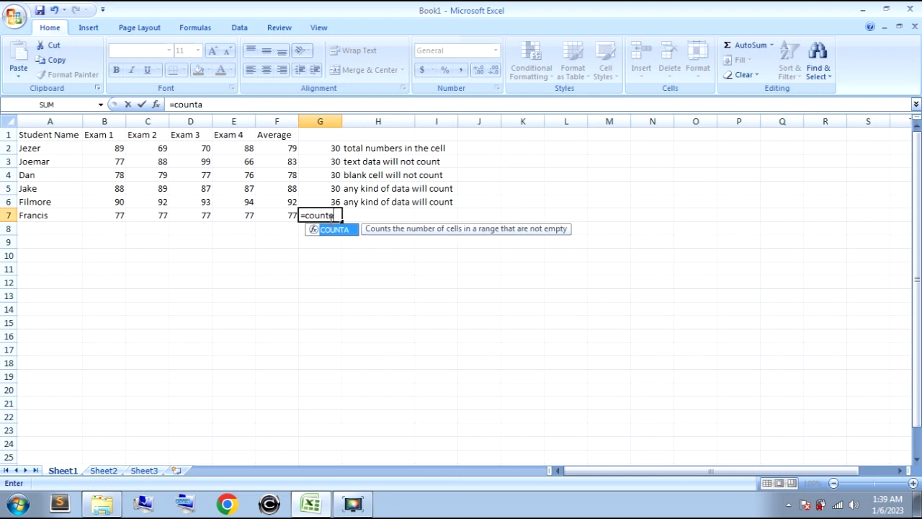
{"action": "type", "text": "("}
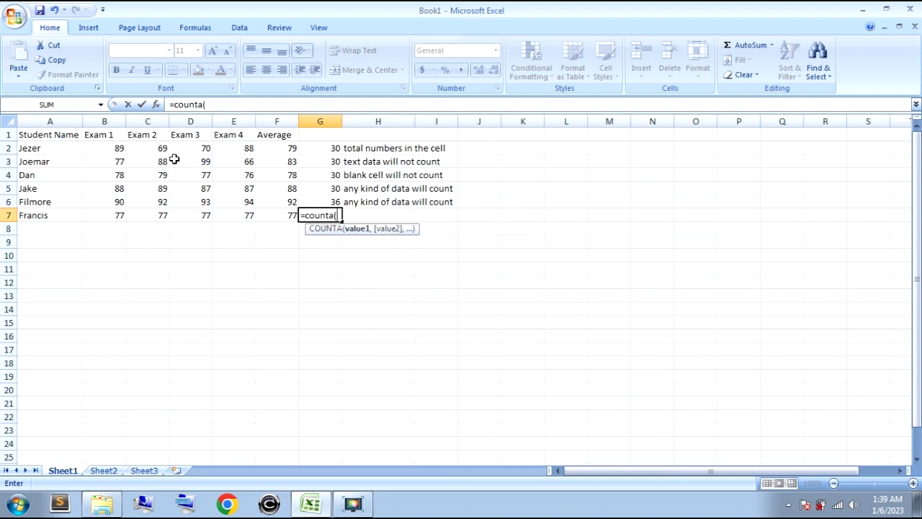
{"action": "left_click_drag", "start_coordinate": [33, 148], "coordinate": [271, 225]}
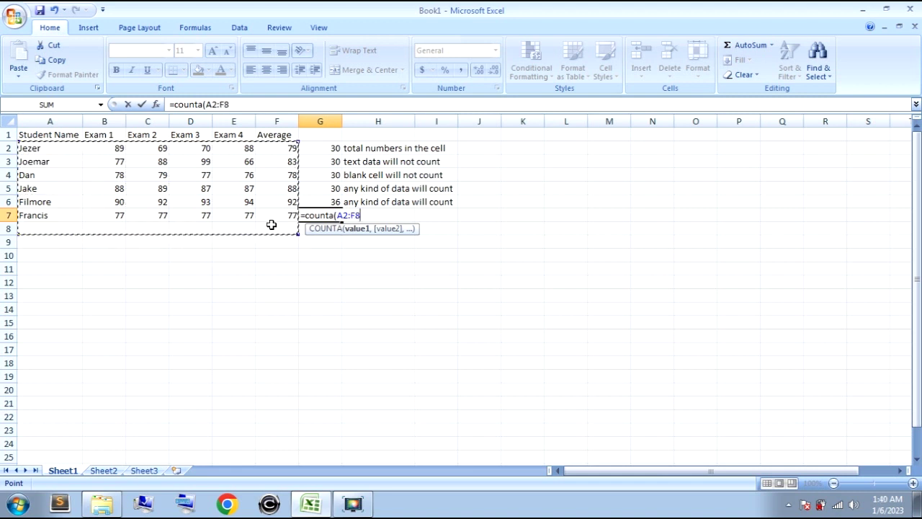
{"action": "type", "text": ")"}
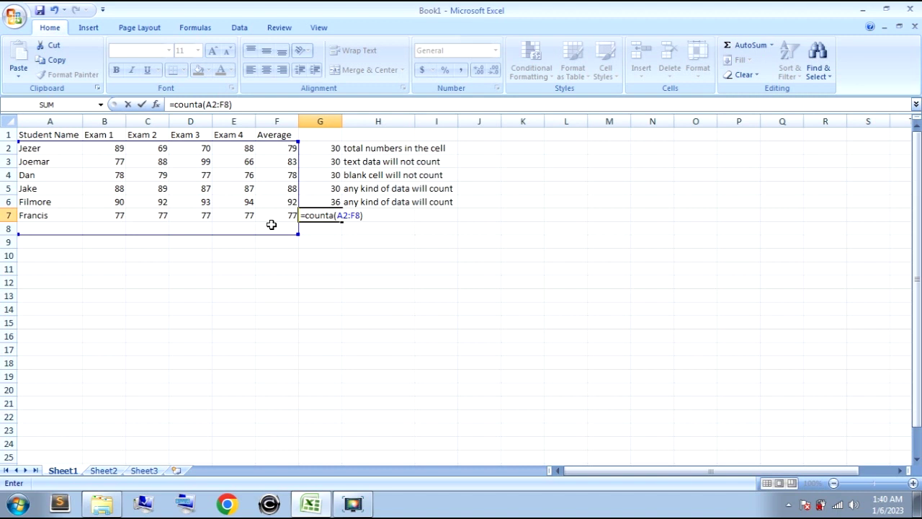
{"action": "key", "text": "Return"}
{"action": "key", "text": "Up"}
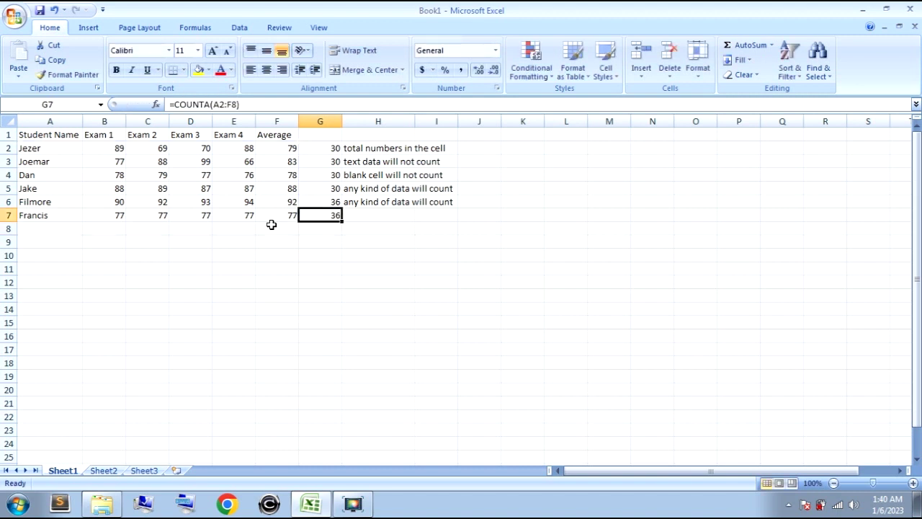
{"action": "key", "text": "Right"}
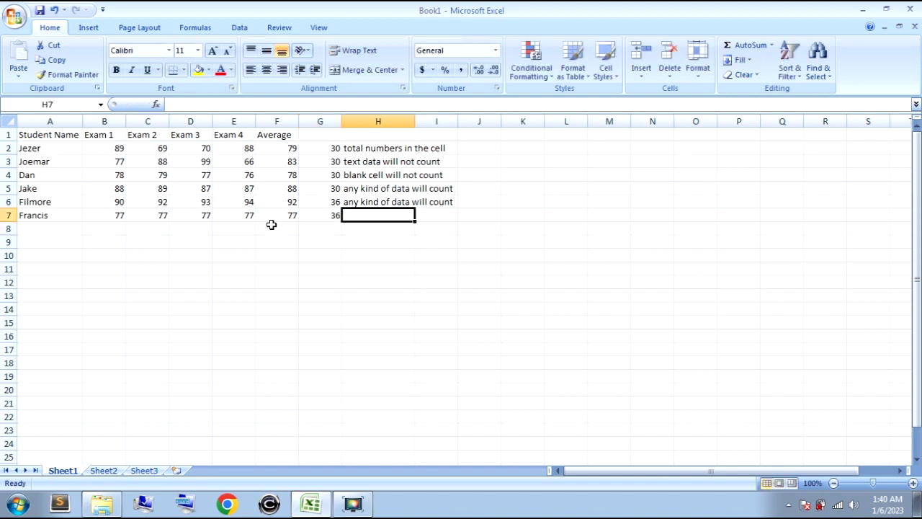
Check G7's COUNTA formula, then write 'empty cell will not count' in H7.
{"action": "left_click", "coordinate": [332, 215]}
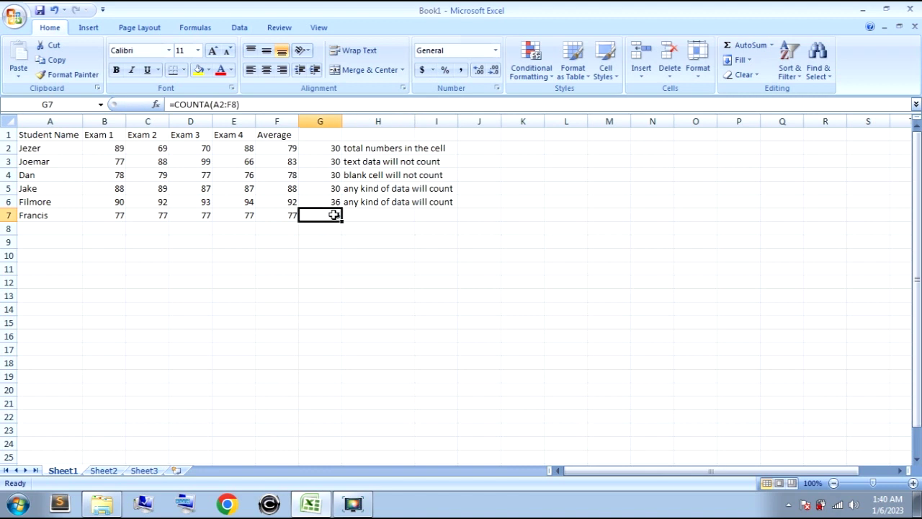
{"action": "left_click", "coordinate": [270, 108]}
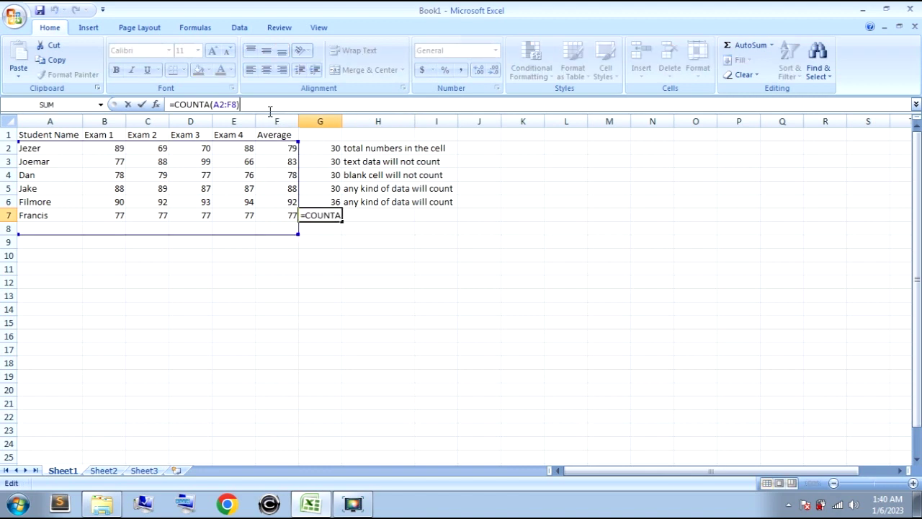
{"action": "left_click", "coordinate": [365, 216]}
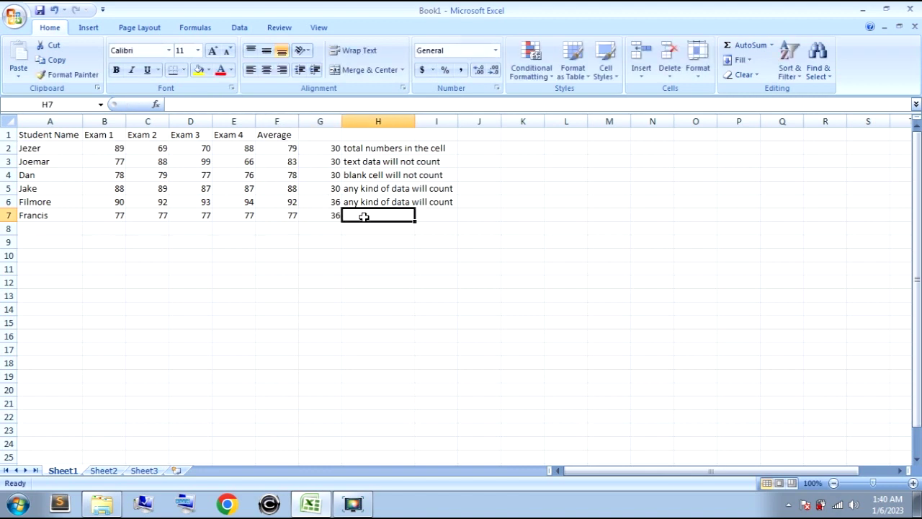
{"action": "type", "text": "empty cell winnot count"}
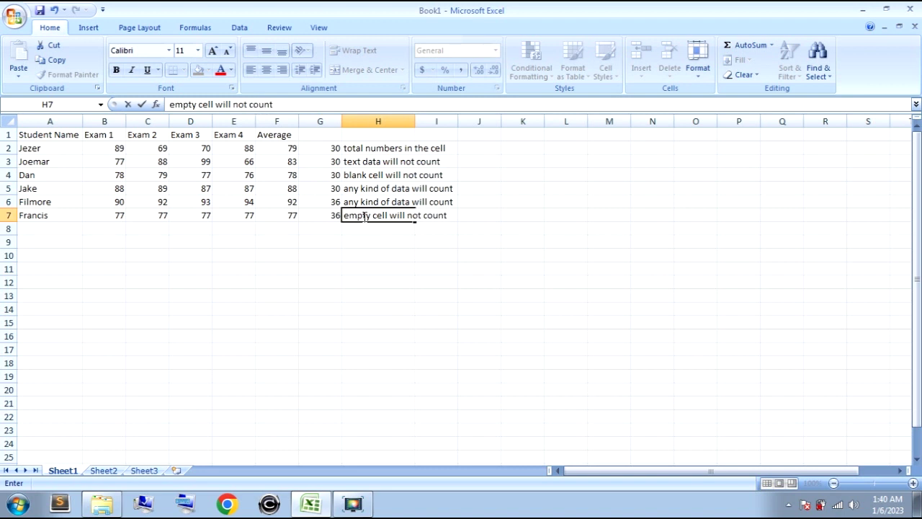
{"action": "left_click", "coordinate": [235, 227]}
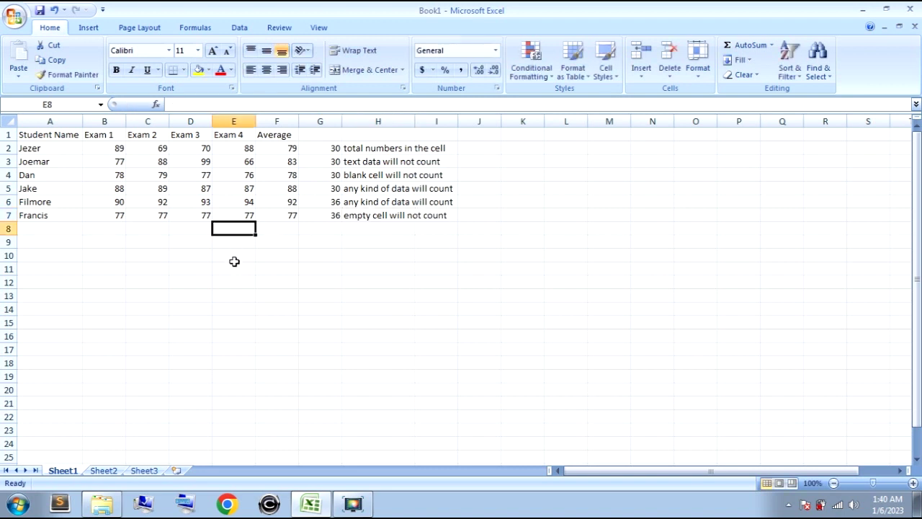
Enter naruto in A8 with scores 78, 56, 66, 79 and 99 across row 8.
{"action": "left_click", "coordinate": [55, 232]}
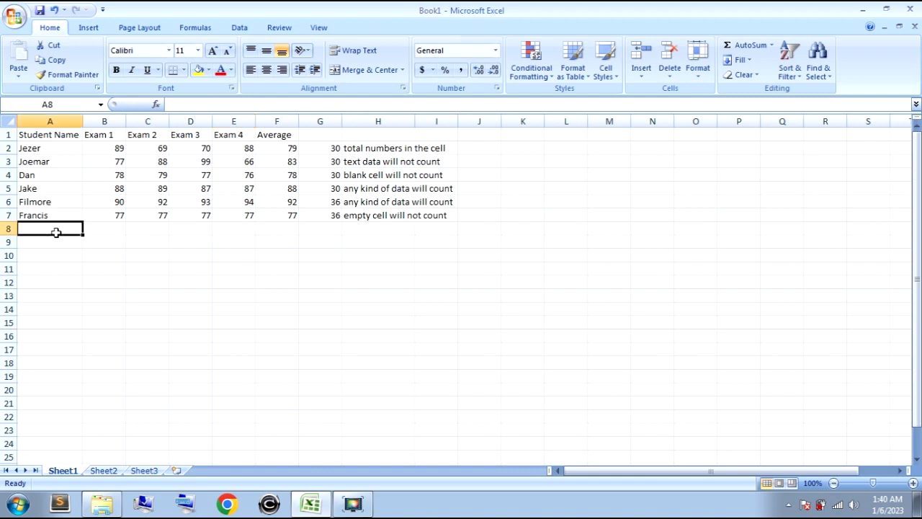
{"action": "type", "text": "naruto"}
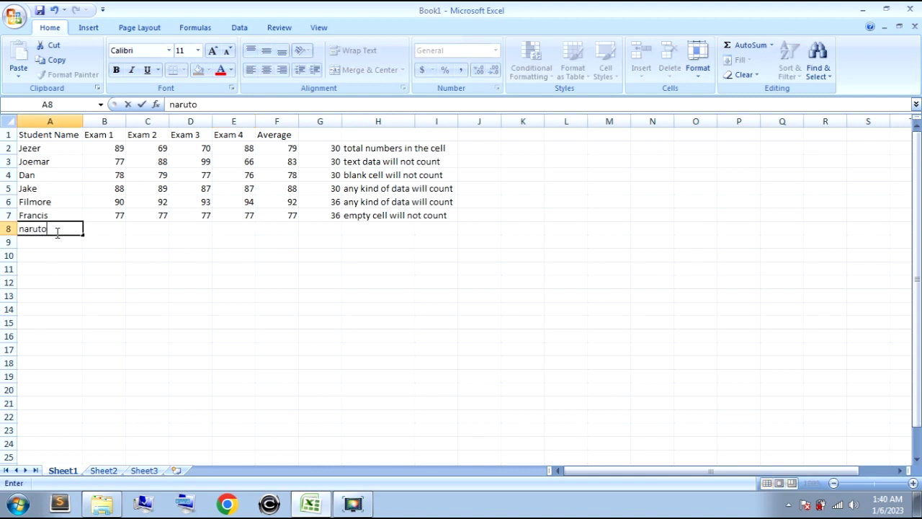
{"action": "key", "text": "Tab"}
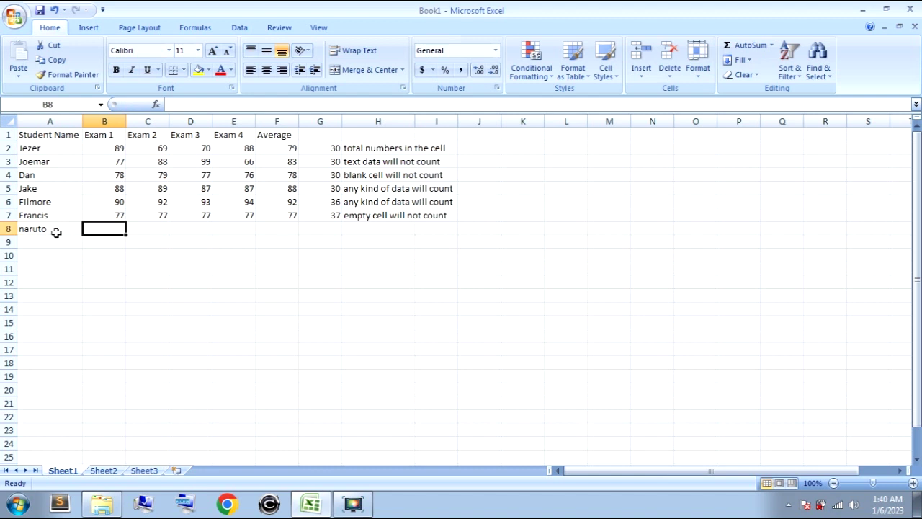
{"action": "type", "text": "78"}
{"action": "key", "text": "Tab"}
{"action": "type", "text": "56"}
{"action": "key", "text": "Tab"}
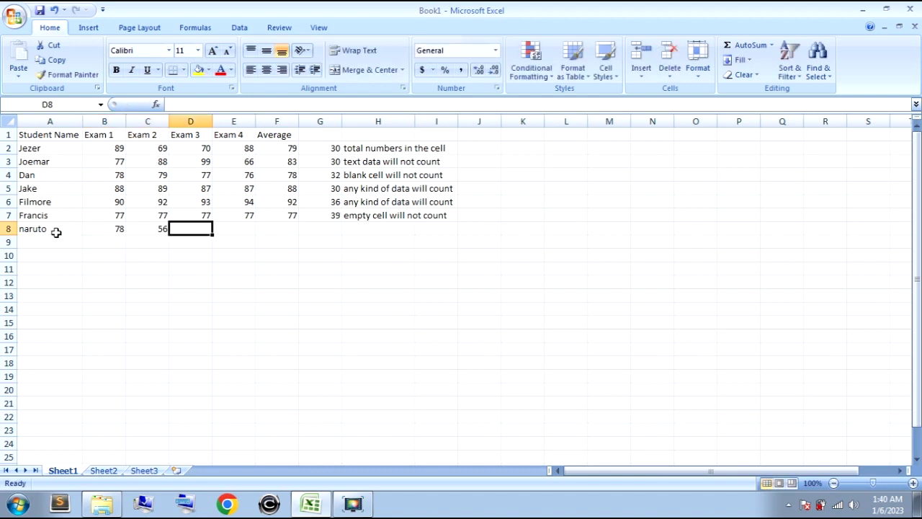
{"action": "type", "text": "66"}
{"action": "key", "text": "Tab"}
{"action": "type", "text": "79"}
{"action": "key", "text": "Tab"}
{"action": "type", "text": "9"}
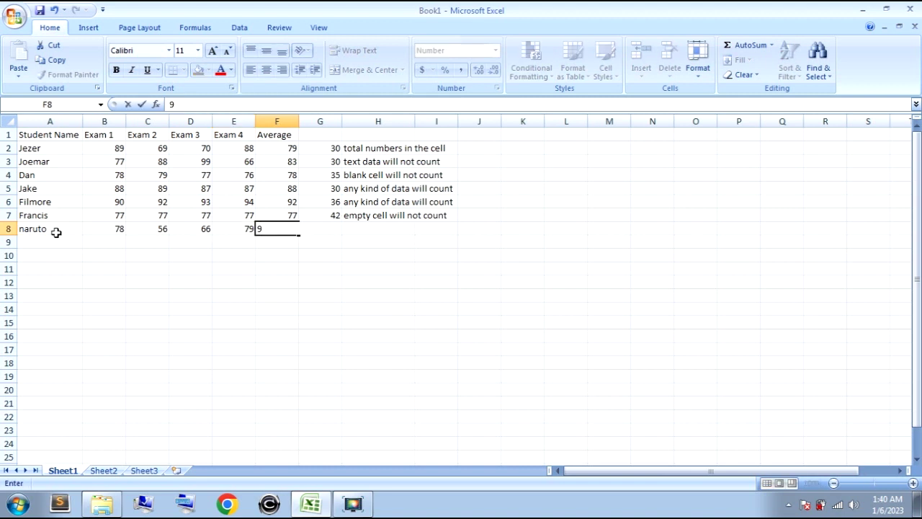
{"action": "left_click", "coordinate": [191, 290]}
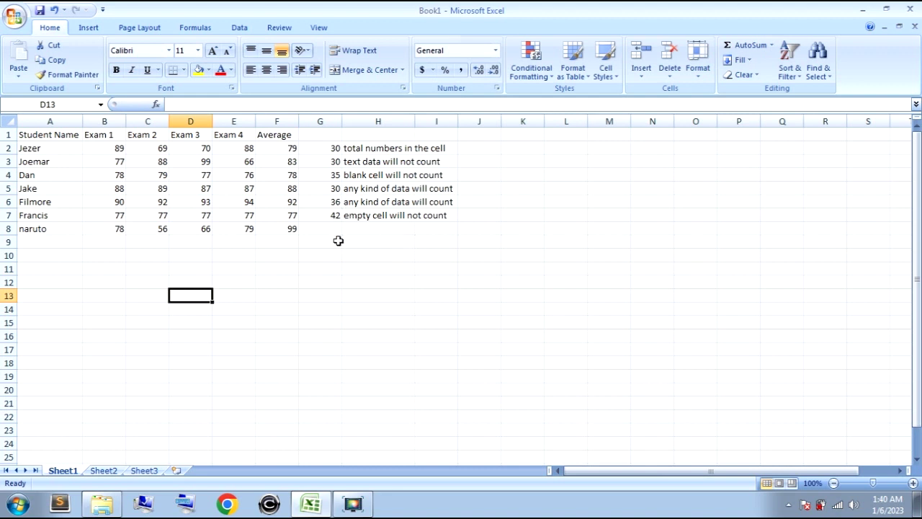
Fill F7's AVERAGE formula down into F8 so naruto's average shows 70.
{"action": "left_click", "coordinate": [293, 229]}
{"action": "left_click", "coordinate": [293, 214]}
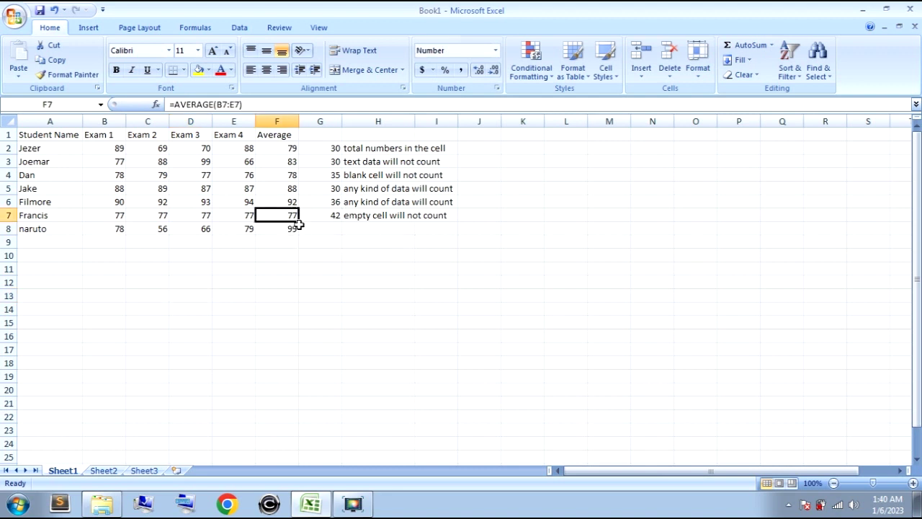
{"action": "left_click_drag", "start_coordinate": [299, 223], "coordinate": [301, 230]}
{"action": "left_click", "coordinate": [303, 268]}
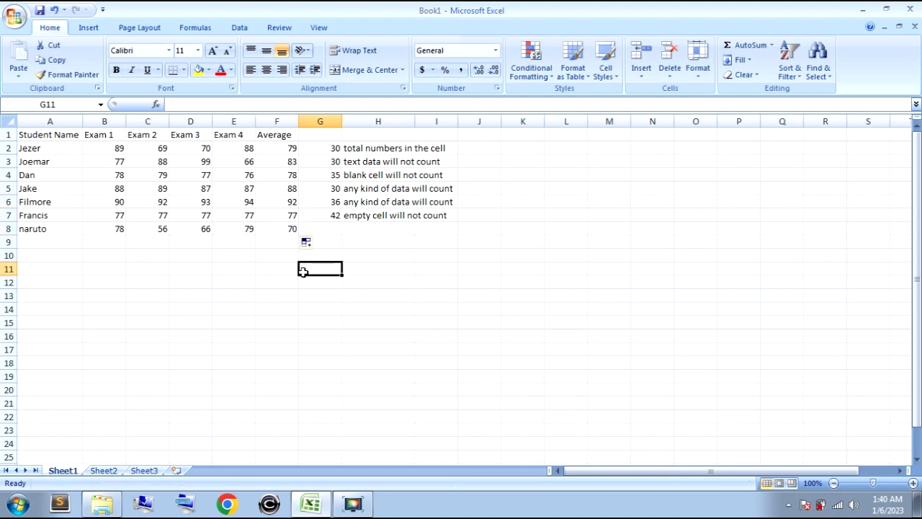
{"action": "left_click", "coordinate": [388, 241]}
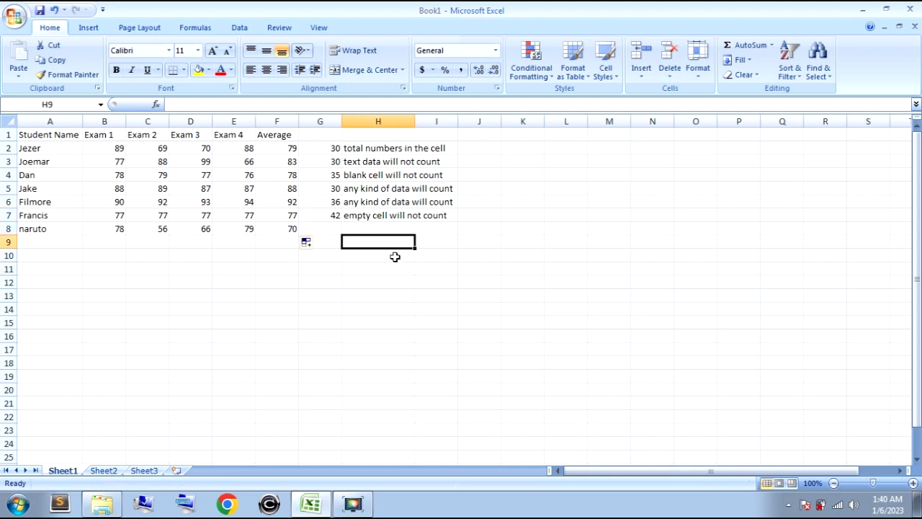